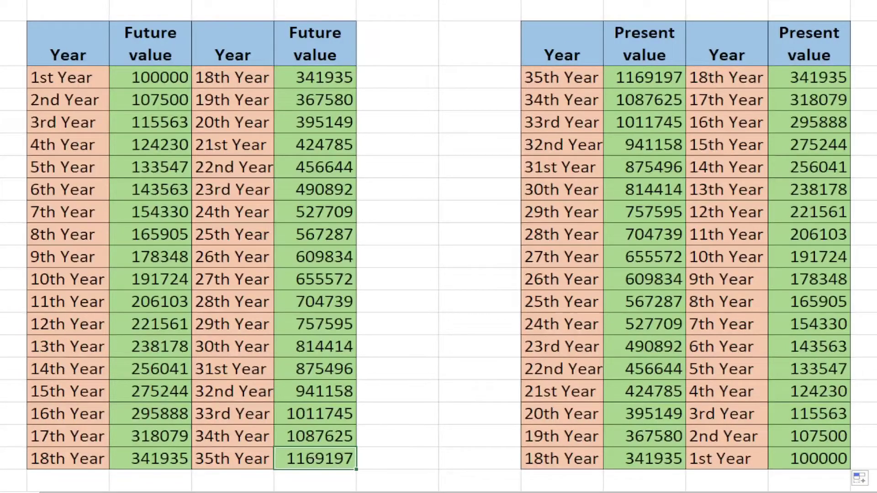
Set the 35th-year present value to 100000 and check the resulting 1st-year present value
left_click(835, 462)
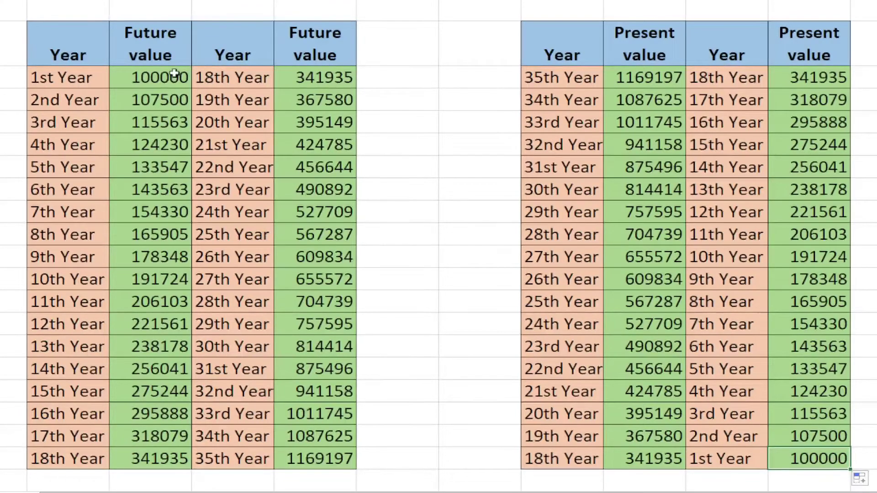
left_click(630, 82)
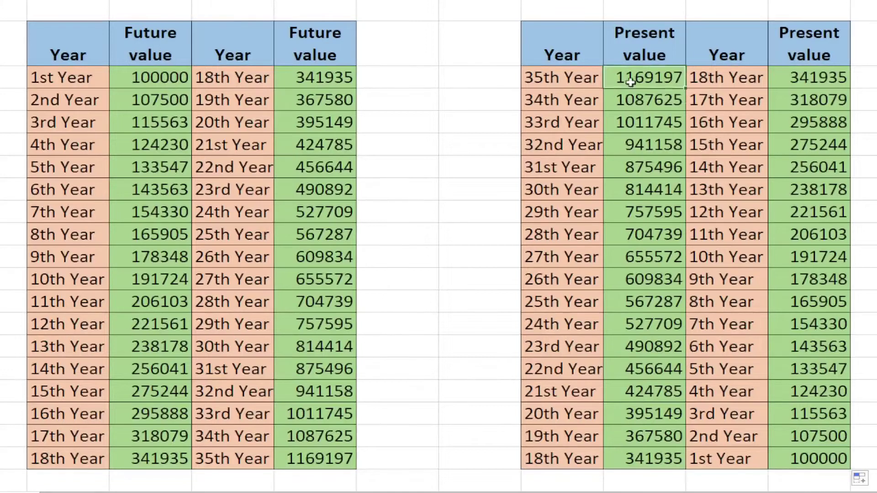
type("1000")
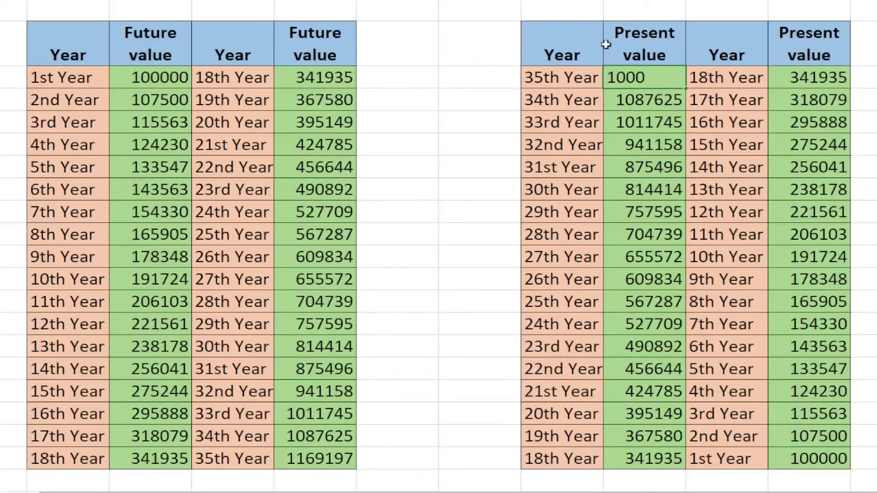
type("00")
key("Return")
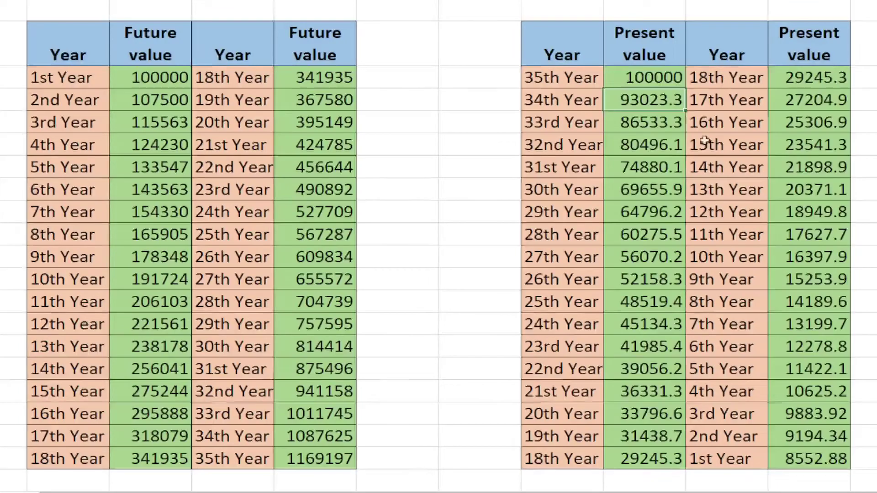
left_click(828, 459)
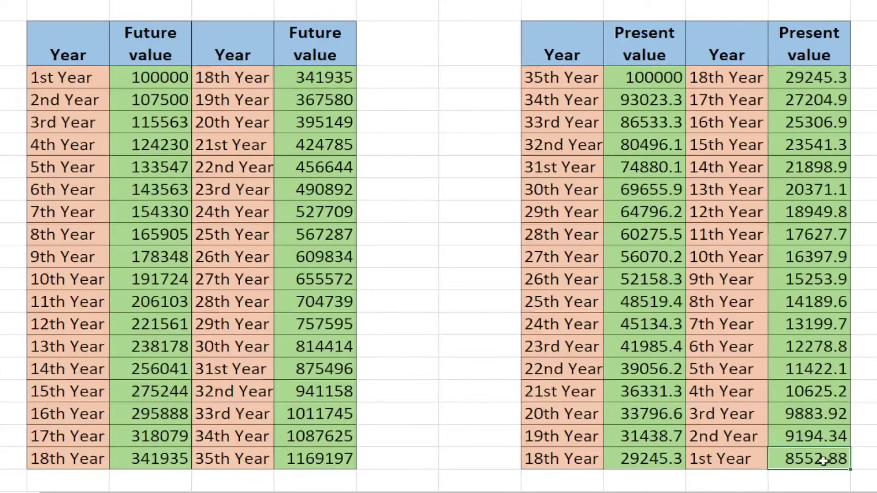
Change the 2nd-year future value formula's growth factor to 1.15 and fill it down through the 18th year
double_click(168, 100)
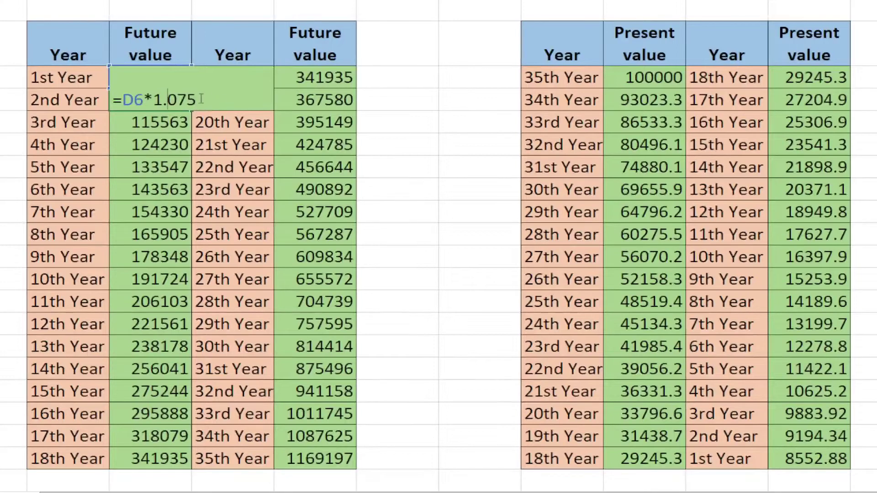
left_click_drag(198, 99, 179, 101)
key("BackSpace")
key("BackSpace")
type("15")
key("ctrl+Return")
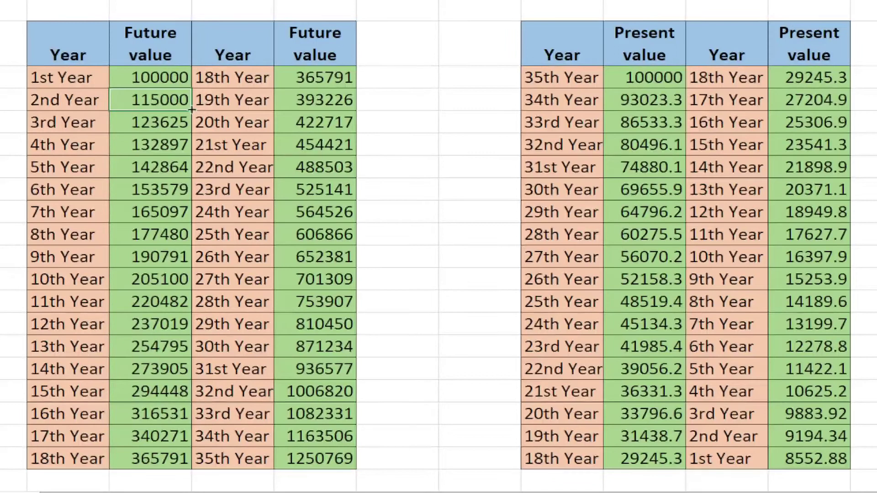
left_click_drag(192, 110, 156, 461)
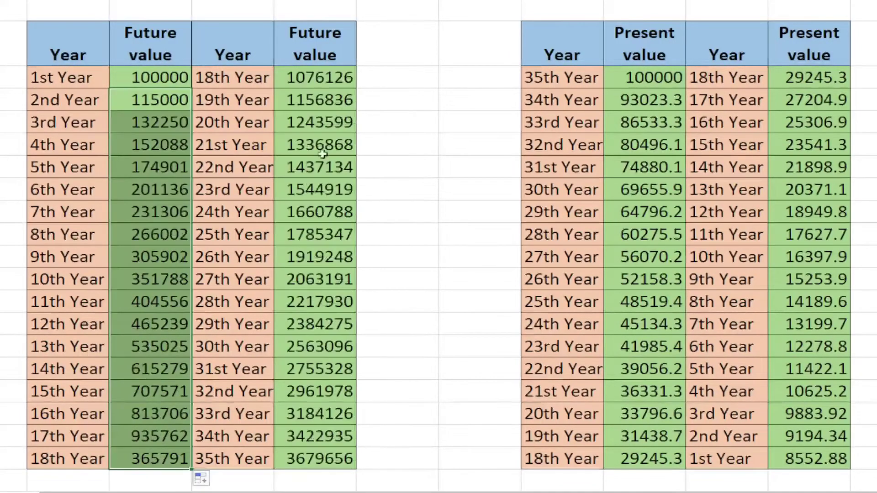
Change the 19th-year future value formula's growth factor to 1.15 and fill it down through the 35th year
left_click(328, 97)
key("F2")
key("shift+Left")
key("shift+Left")
key("shift+Left")
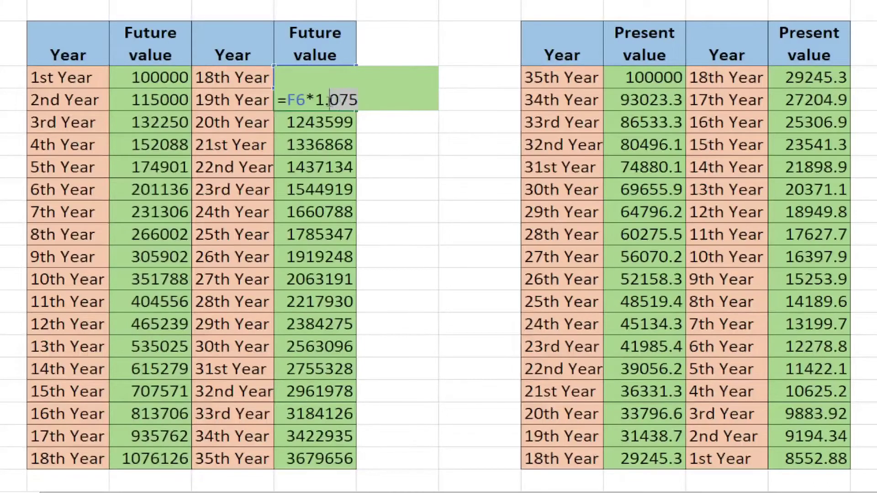
type("15")
key("Return")
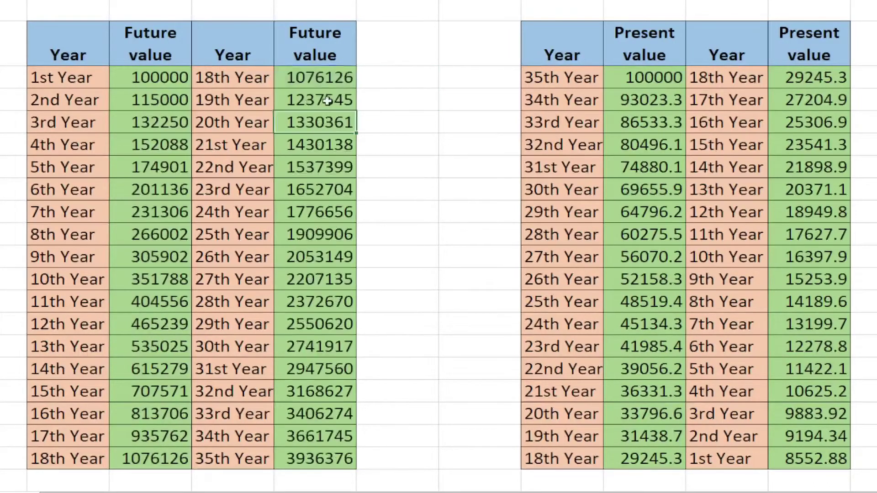
left_click(328, 100)
left_click_drag(356, 109, 344, 464)
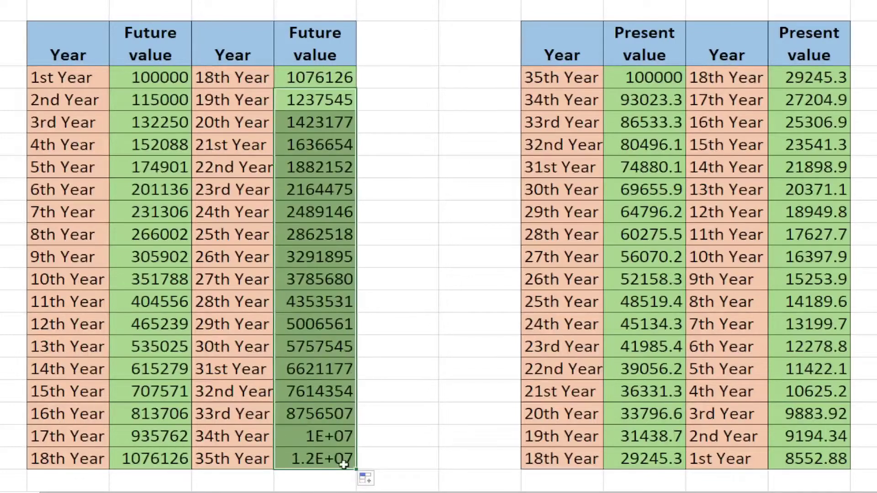
AutoFit the column width of the 18th-to-35th-year future values and select the 35th-year amount
key("alt+h")
key("o")
key("i")
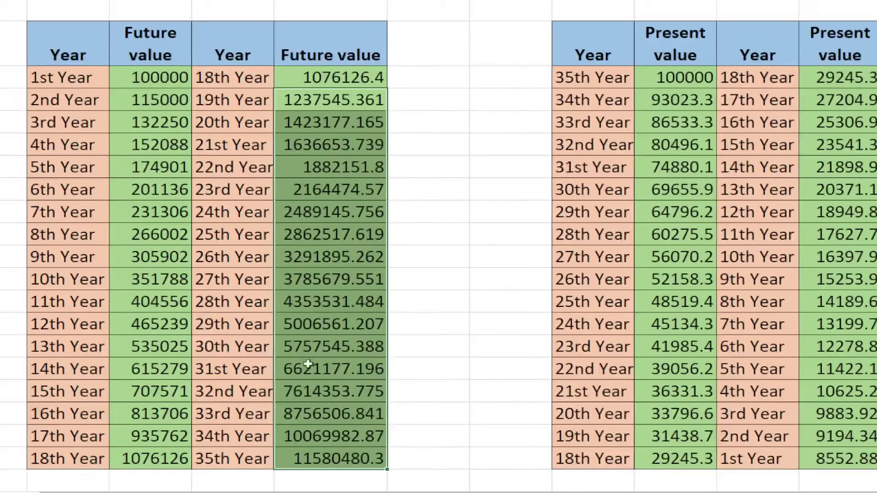
left_click(328, 457)
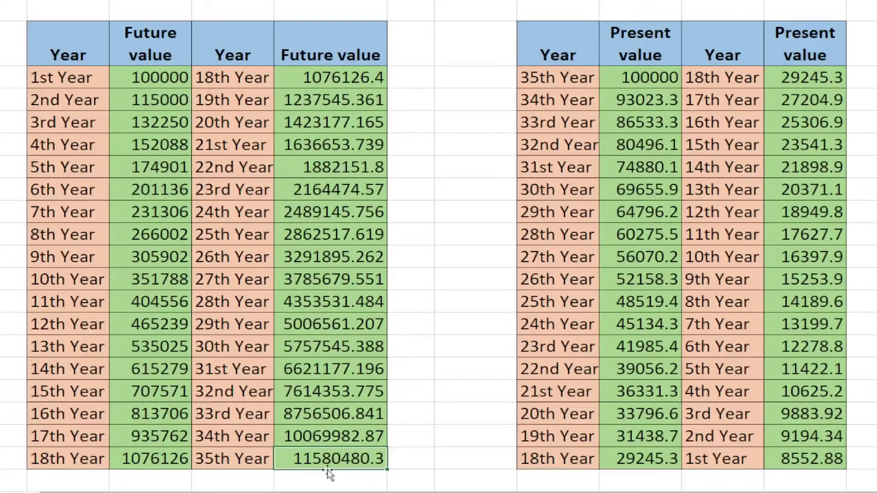
Link the 35th-year present value to the 35th-year future value with the formula =F23
left_click(630, 77)
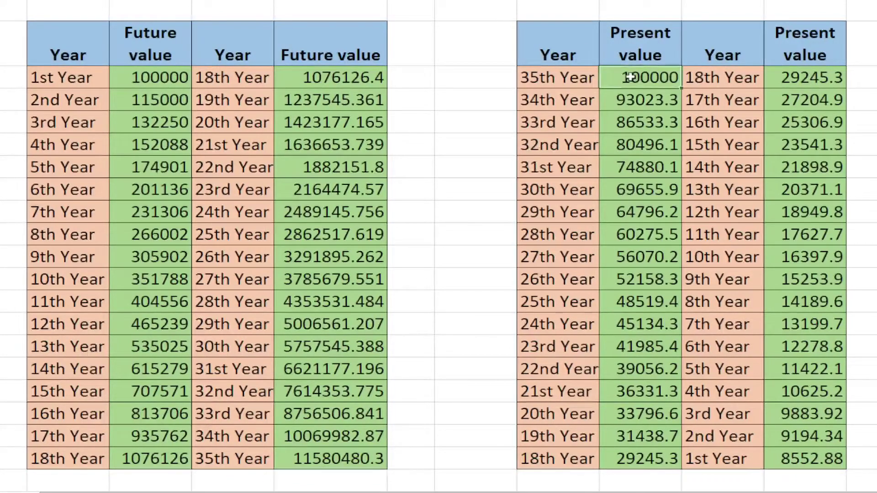
type("=")
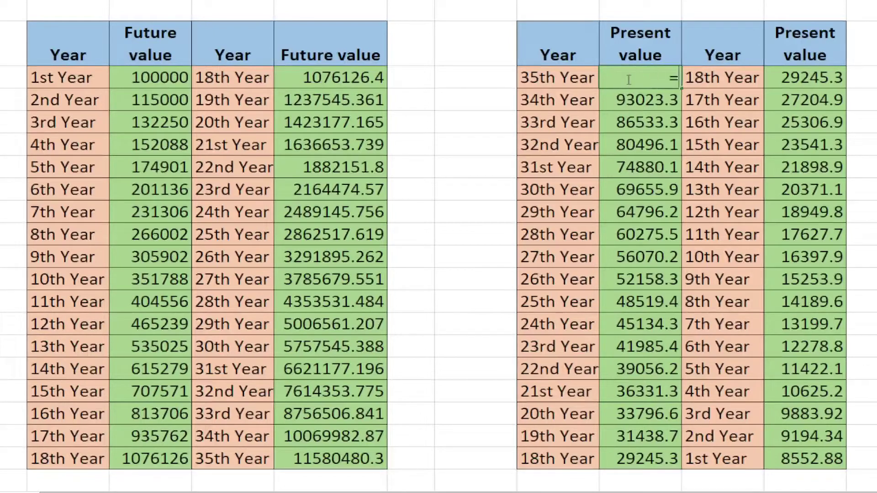
left_click(353, 452)
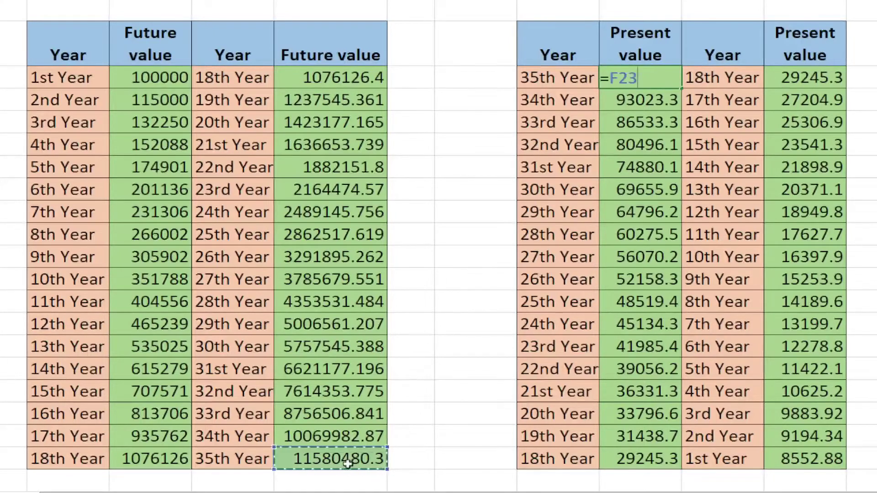
key("Tab")
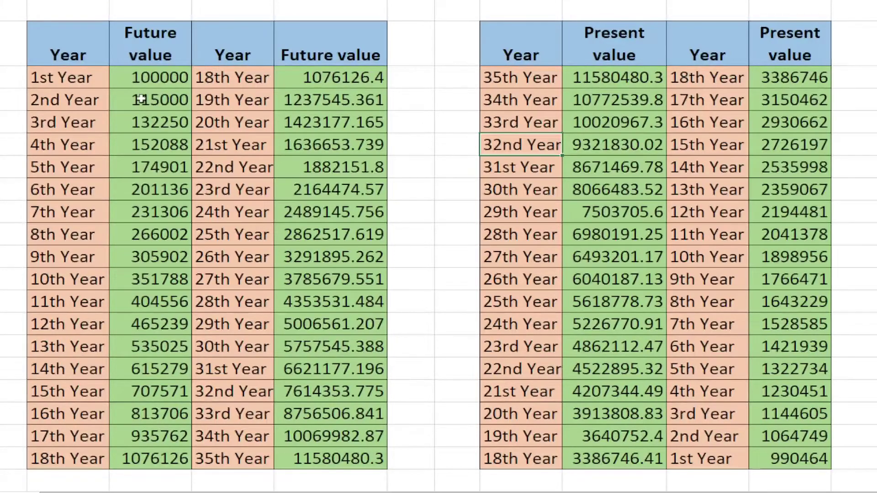
Change the growth factor to 1.03 in both future value columns and fill the formulas down through the 35th year
double_click(178, 97)
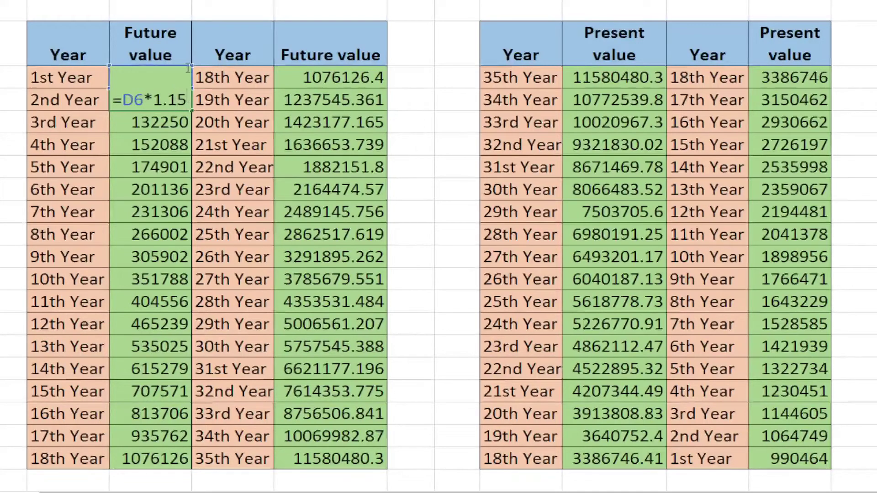
key("BackSpace")
key("BackSpace")
type("0.3")
left_click(329, 99)
left_click_drag(387, 110, 347, 469)
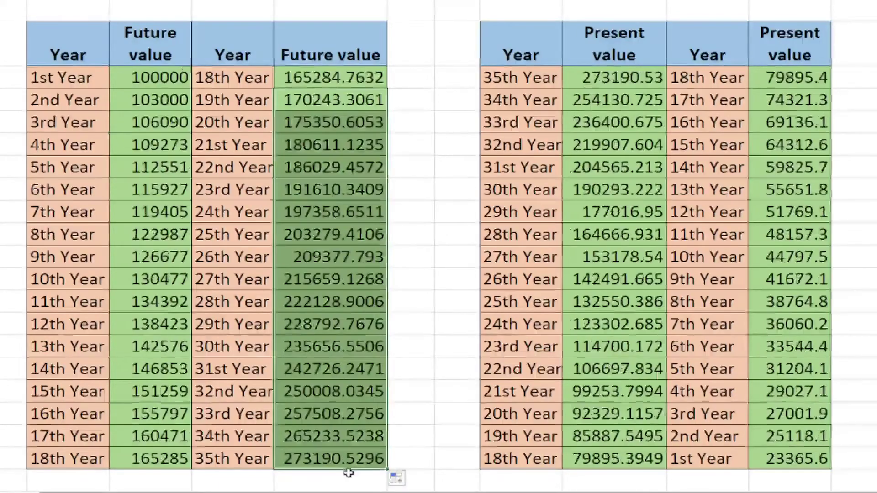
Examine the 35th-year future value, the initial investment and the formula behind the 34th-year present value
left_click(343, 460)
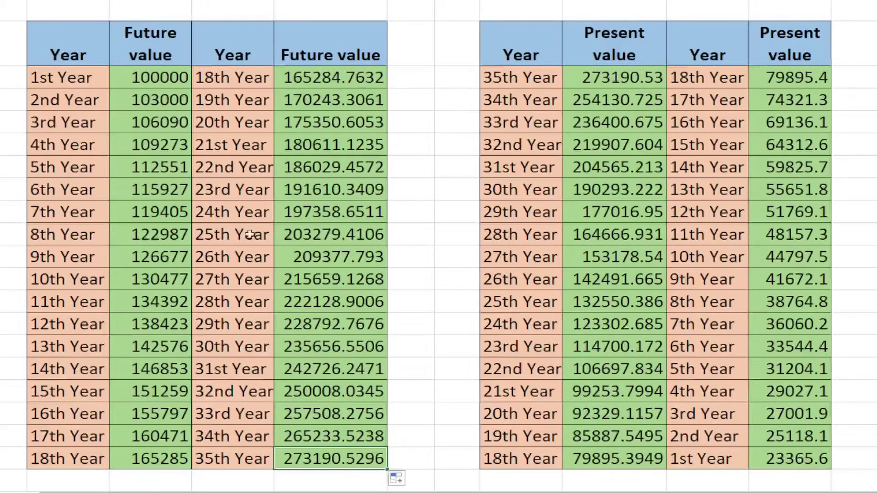
left_click(165, 79)
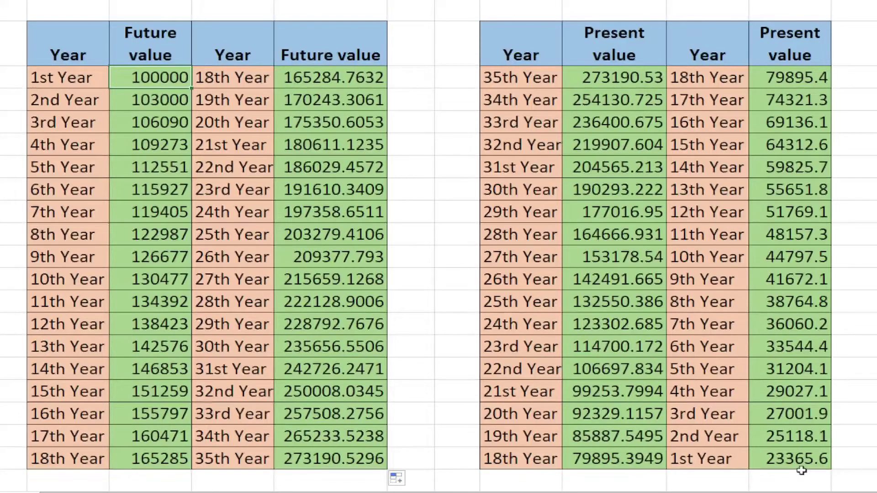
left_click(707, 145)
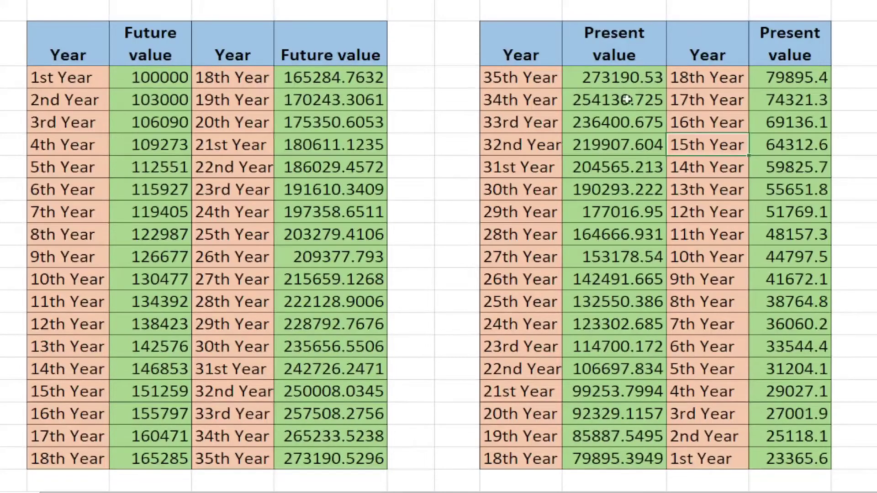
double_click(637, 100)
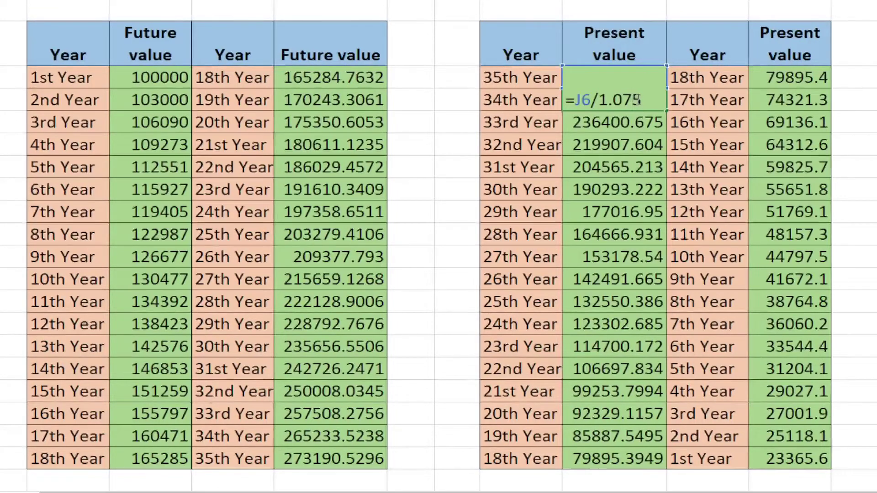
key("Return")
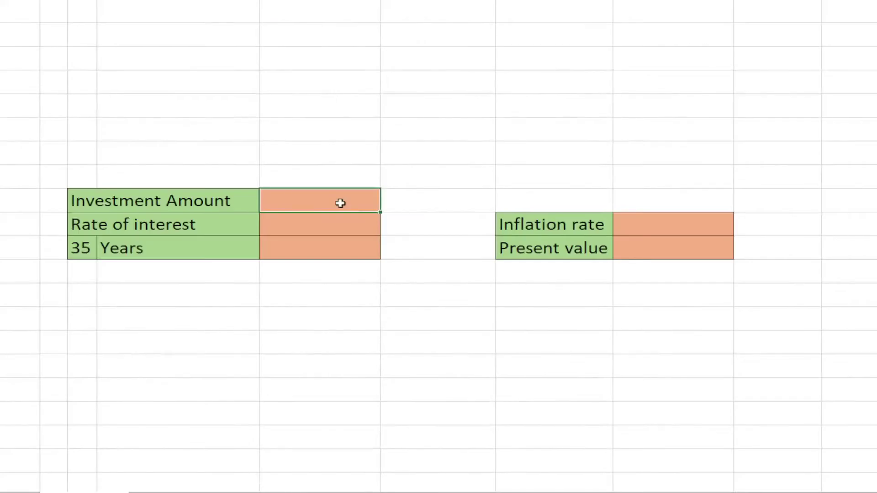
Enter an investment amount of 100000 and a rate of interest of 10%
type("1000")
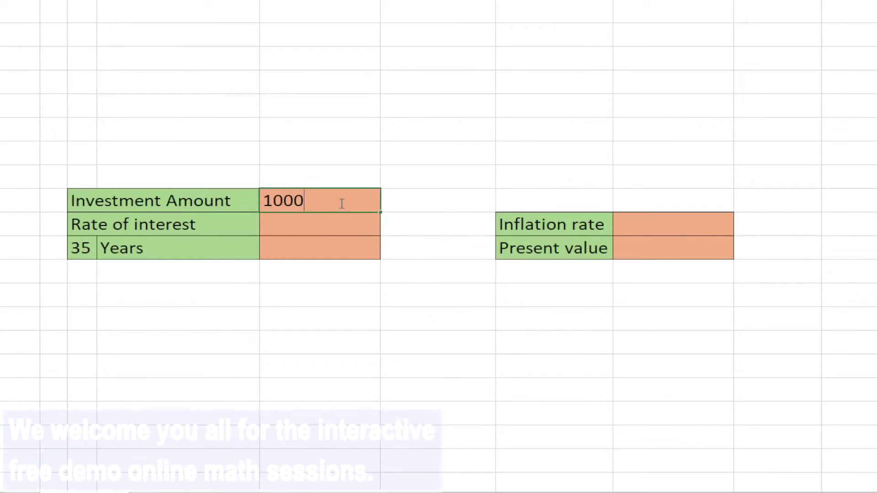
type("00")
key("Return")
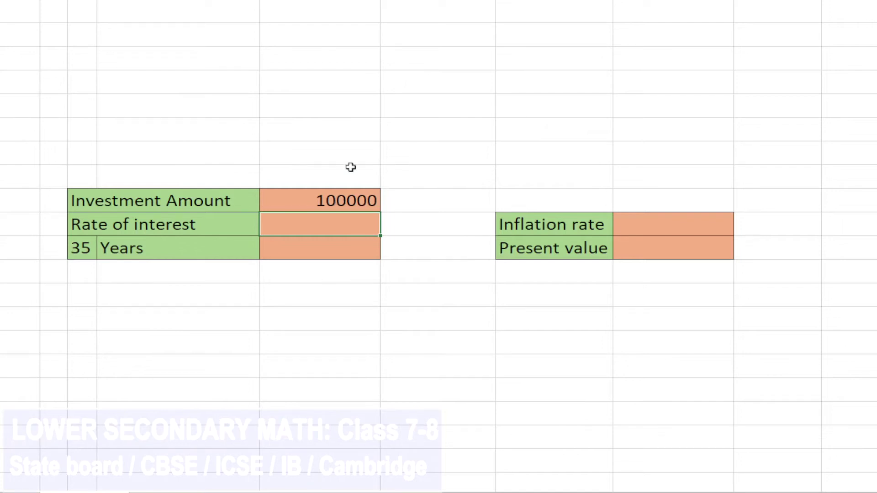
type("10%")
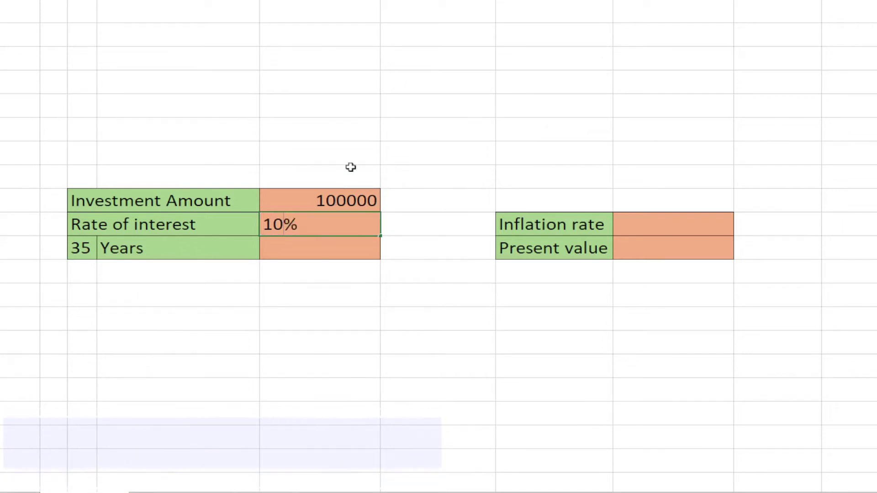
key("Return")
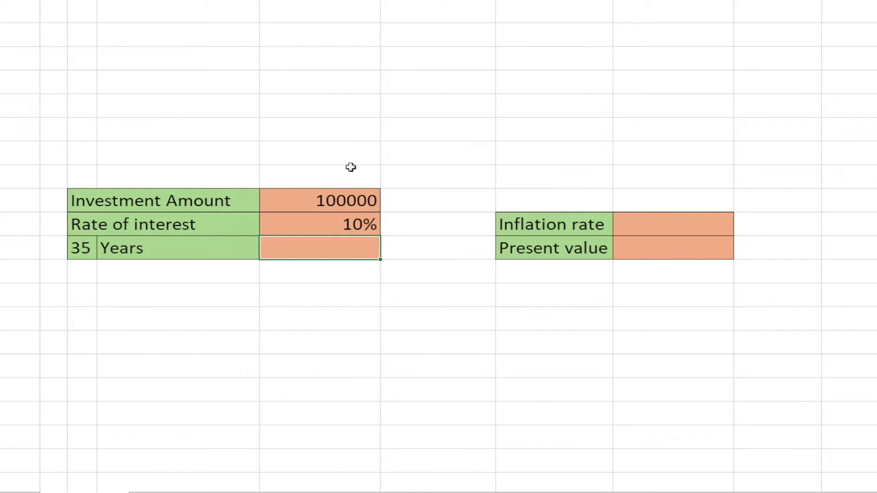
Calculate the 35-year amount by multiplying the investment amount in F9 by 1.1 to the power of 35
type("=")
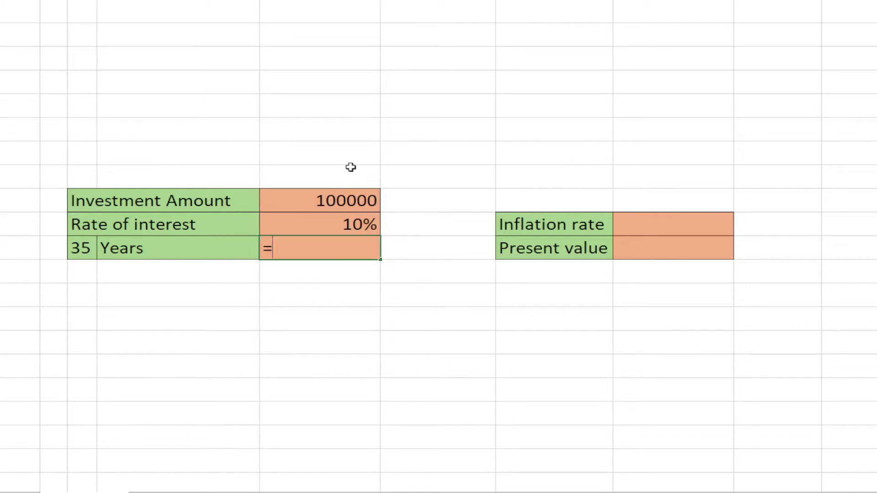
left_click(346, 200)
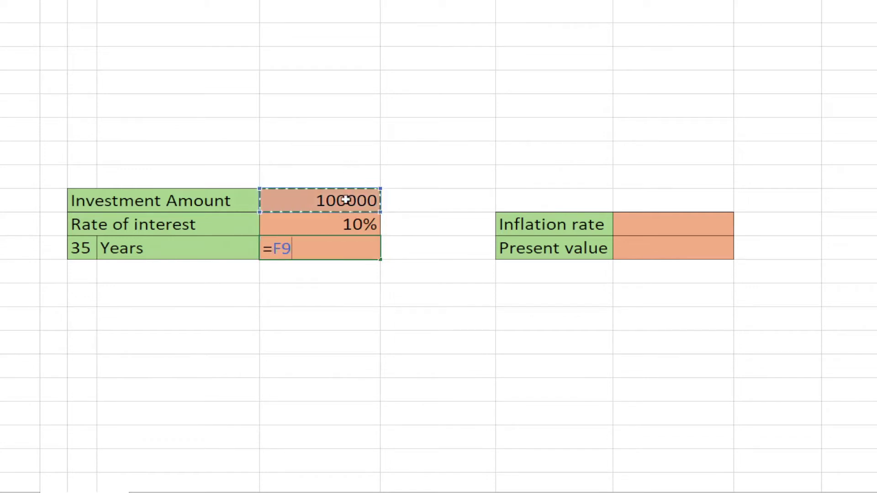
type("*")
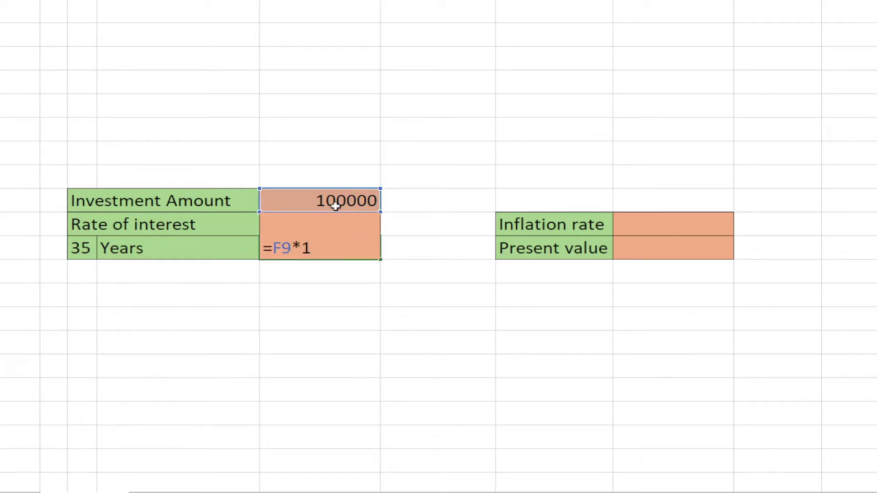
type("1")
type("35")
key("Return")
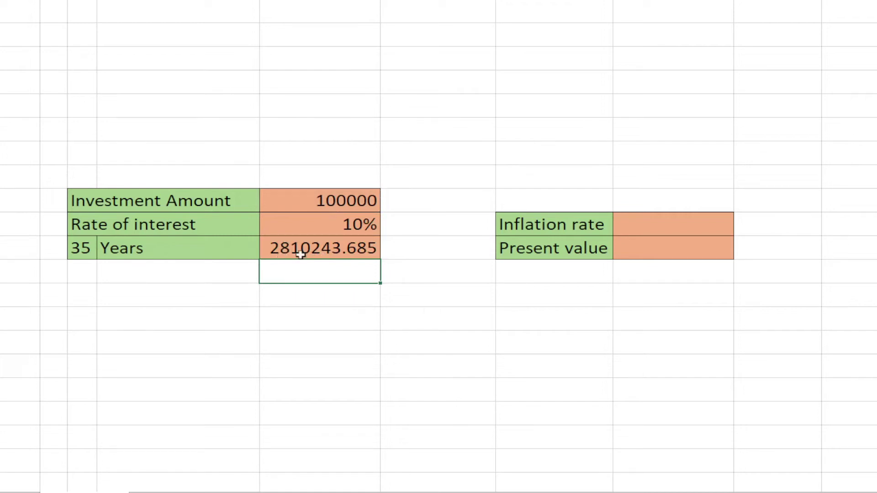
Set the inflation rate to 7.5% and calculate the present value by dividing F11 by 1.075 to the power of 35
left_click(644, 224)
type("7.5")
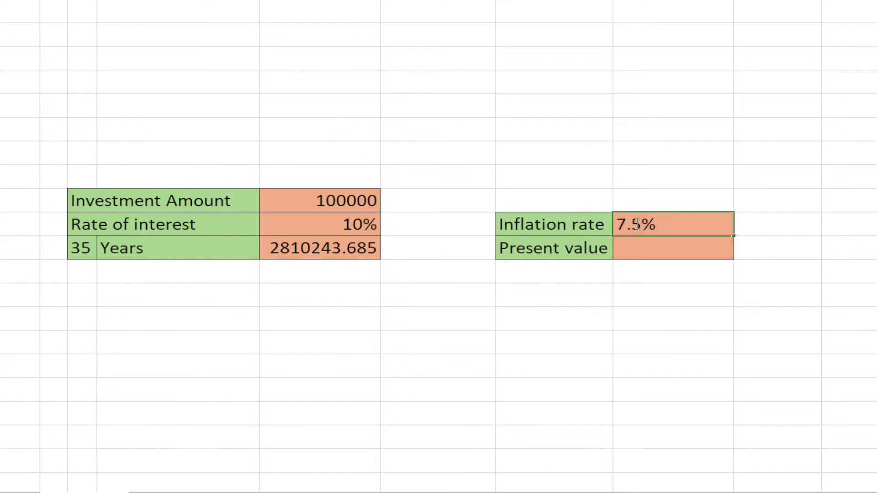
left_click(642, 247)
type("=")
left_click(348, 252)
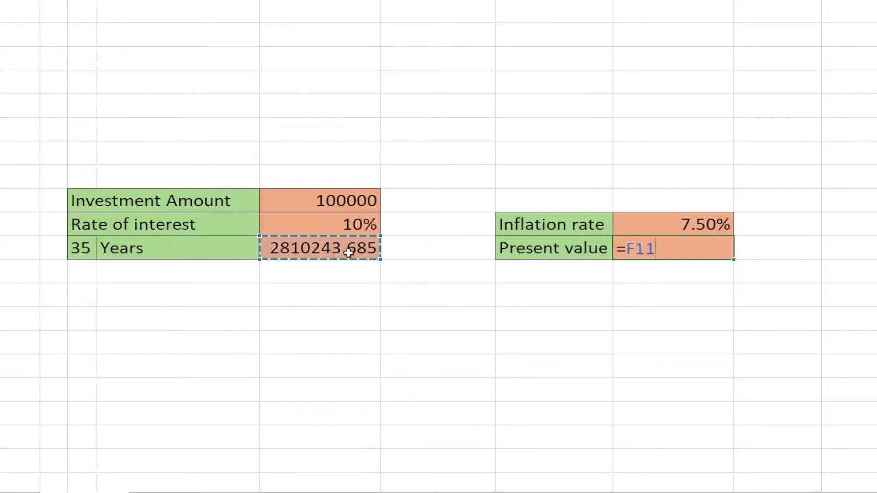
type("/1.075")
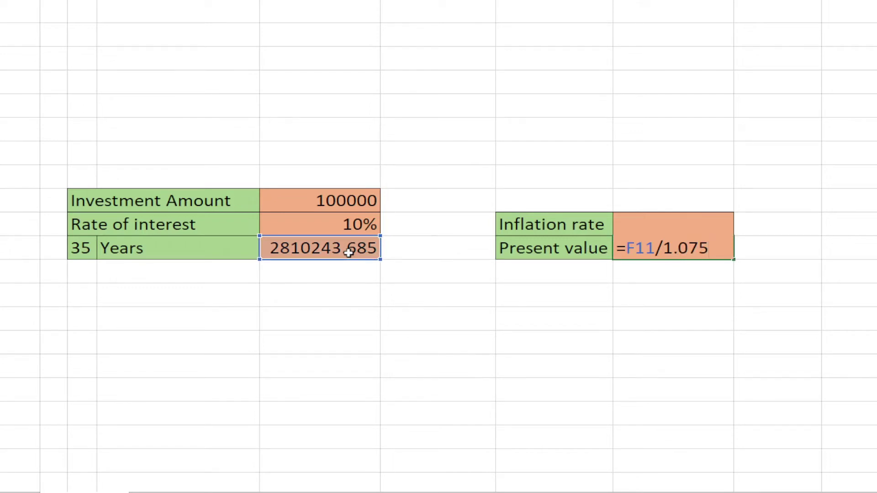
type("^35")
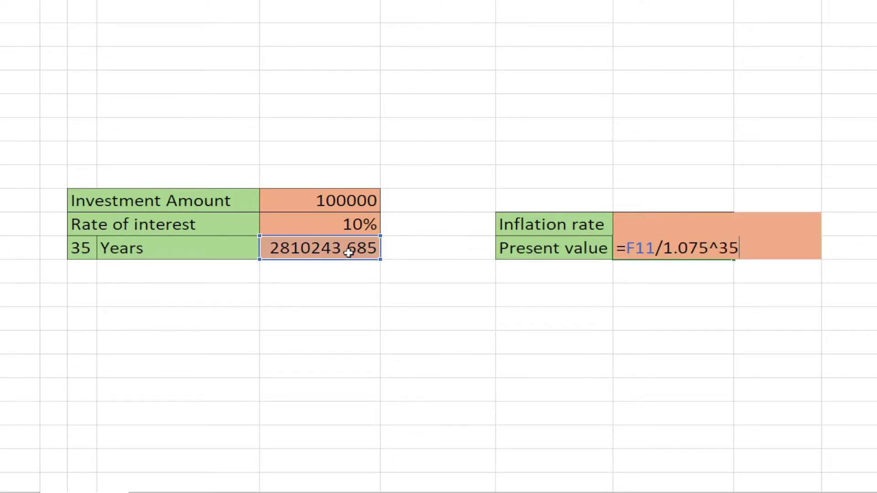
key("Return")
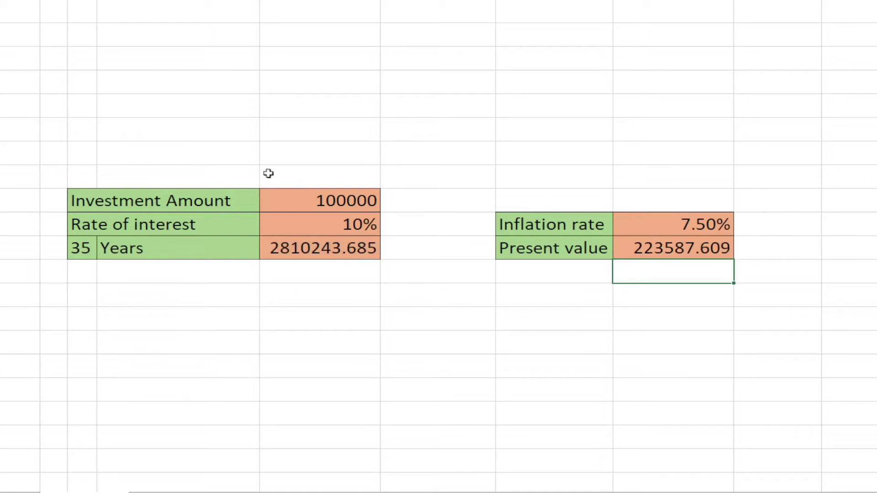
left_click(344, 200)
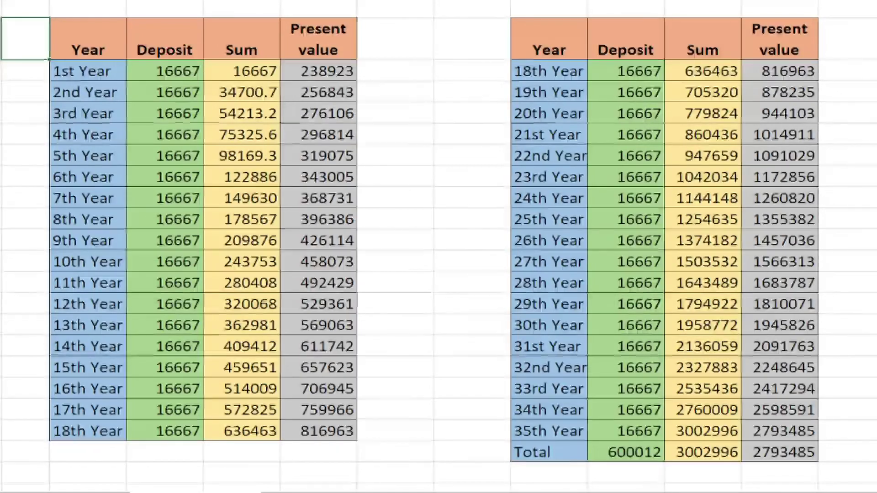
Examine the yearly deposits from the 1st to the 35th year, the deposit total, the 1st-year sum and the total sum
left_click(185, 91)
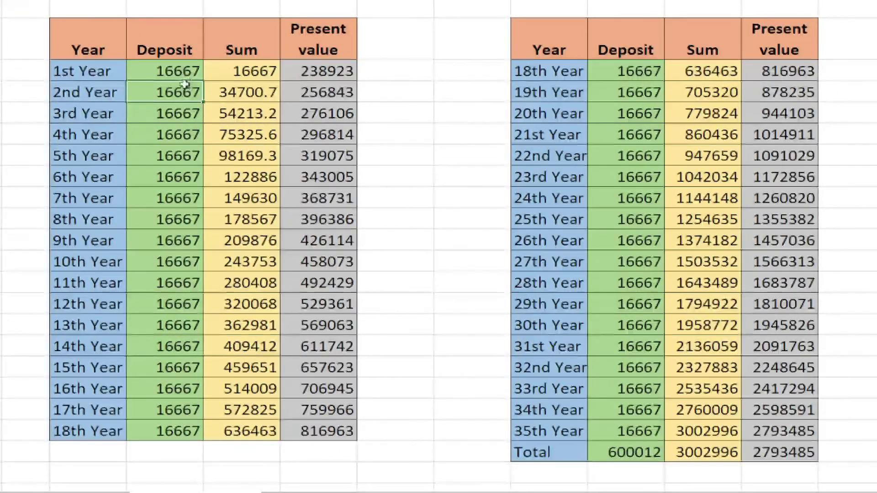
left_click(176, 73)
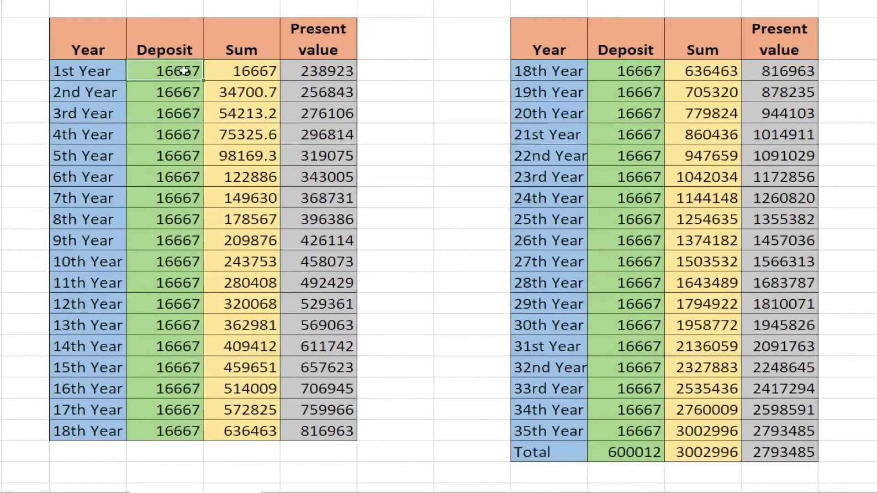
left_click_drag(183, 71, 158, 431)
left_click_drag(621, 70, 612, 452)
left_click(620, 452)
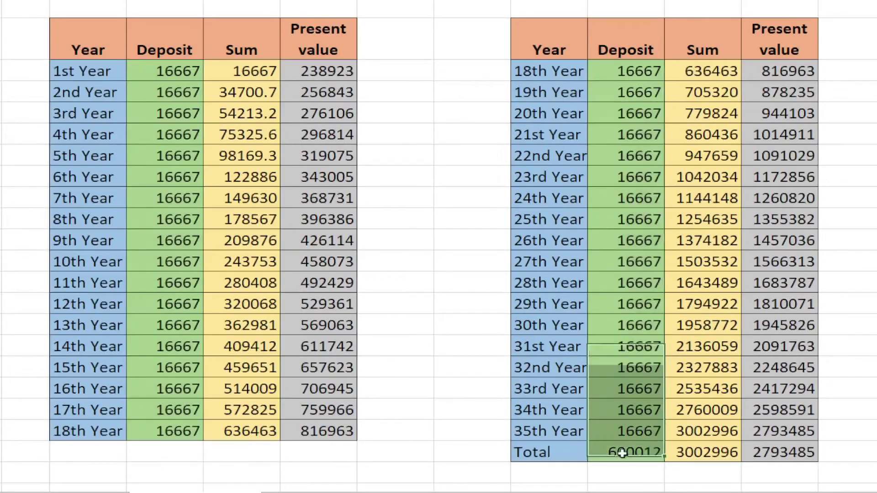
left_click(251, 67)
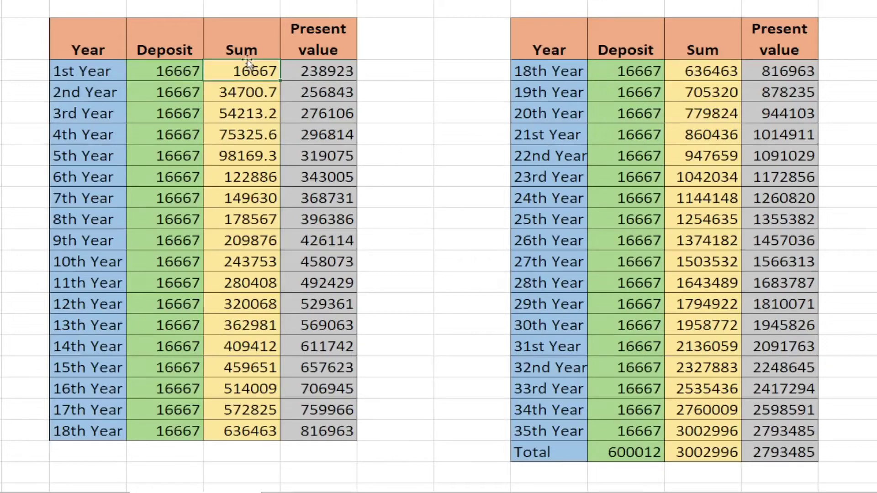
left_click(692, 453)
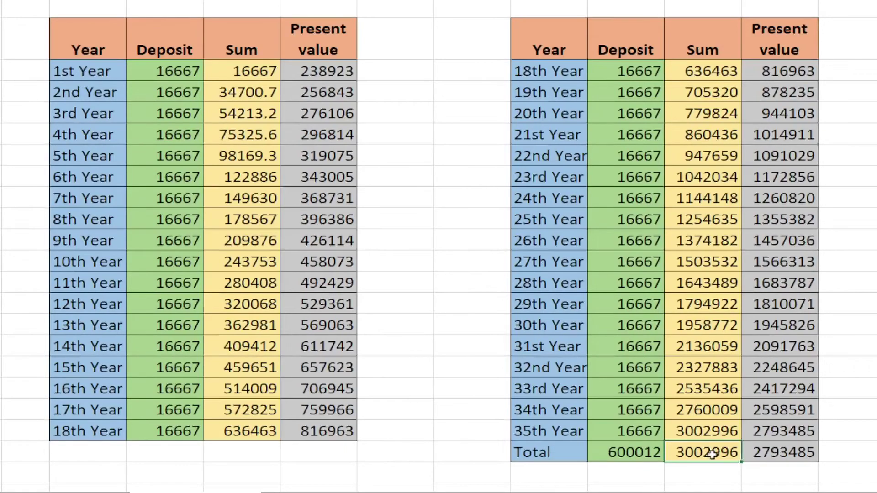
Examine the formulas behind the 2nd-year and 3rd-year sums and the 1st-year sum they build on
double_click(239, 87)
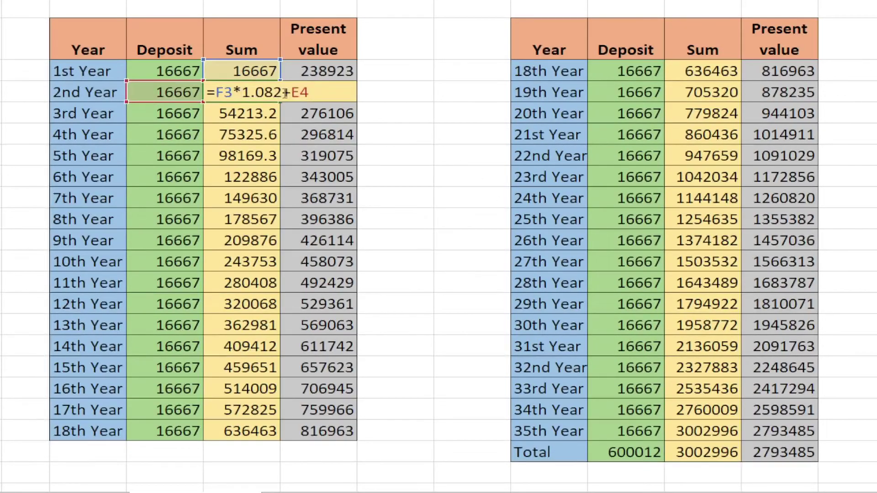
key("Escape")
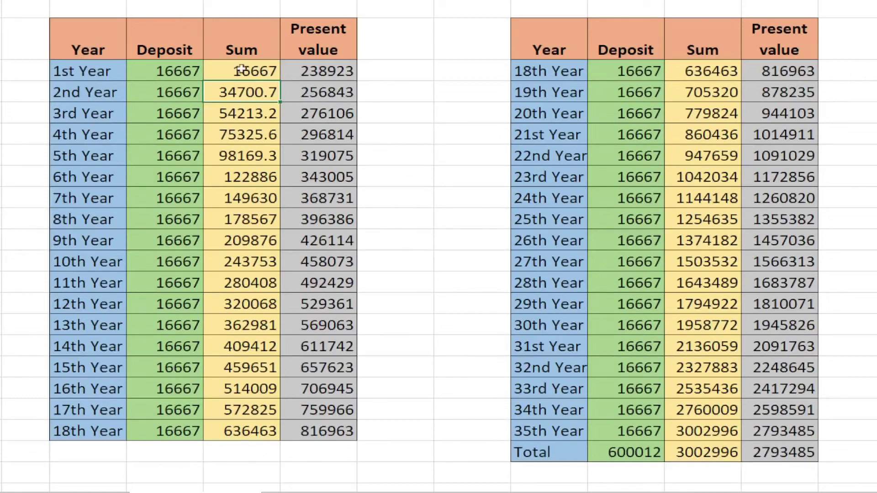
left_click(257, 73)
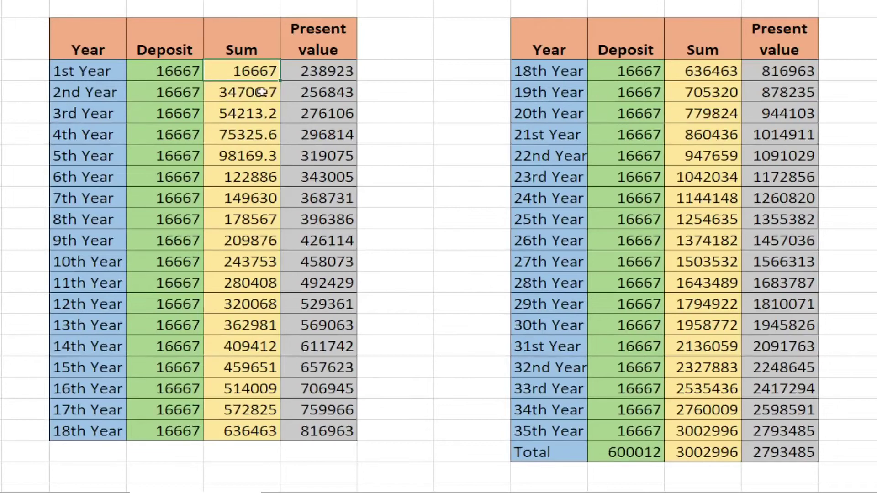
double_click(261, 92)
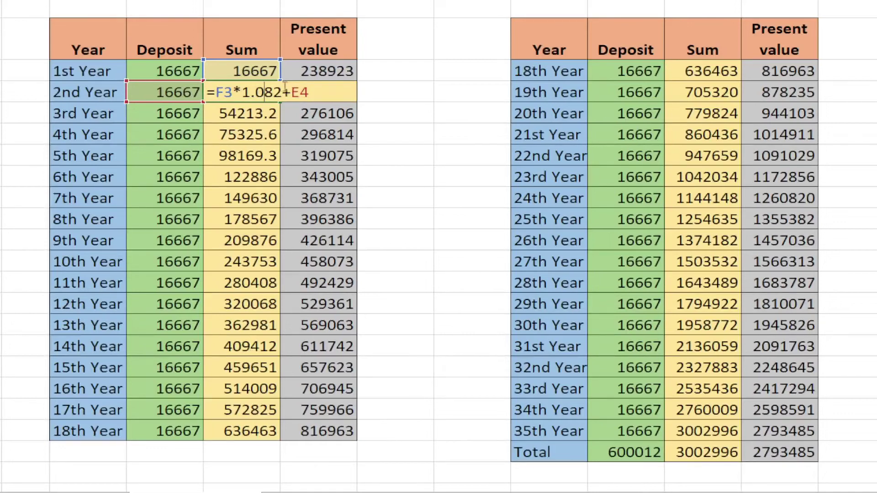
key("Return")
double_click(250, 113)
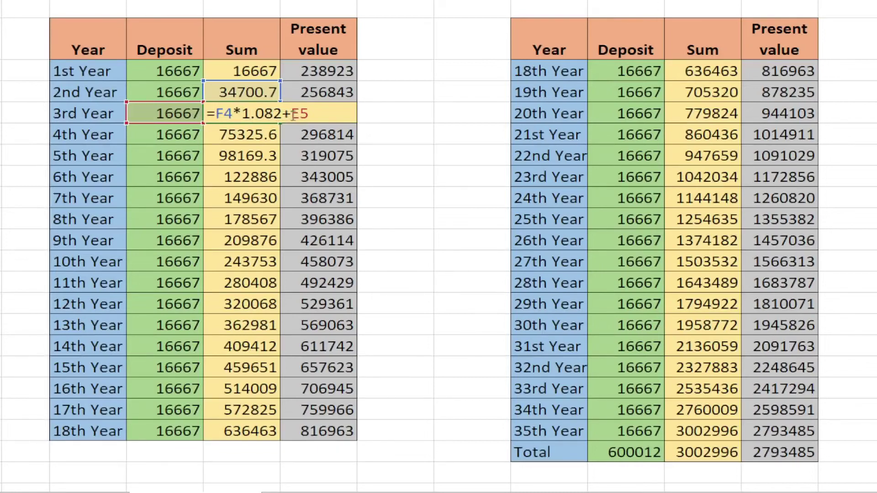
key("Return")
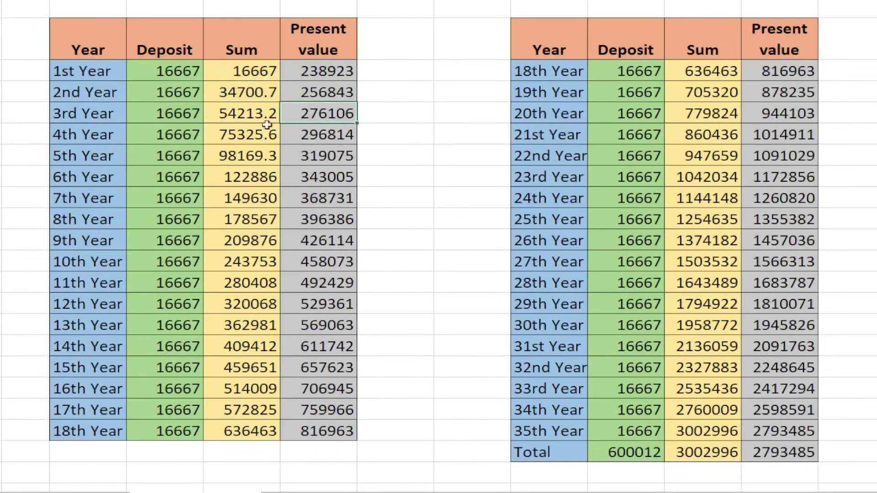
Examine the total sum, the formula behind the total present value, and the present values for the 35th, 18th and 1st years
left_click(700, 456)
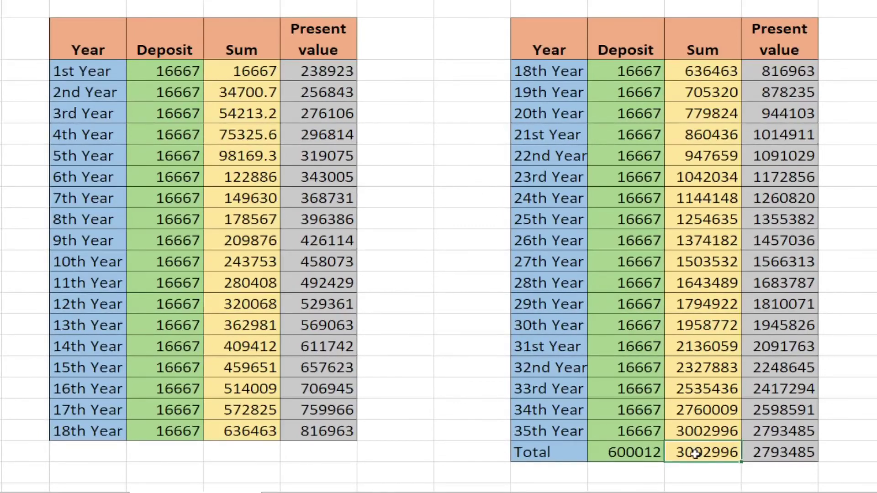
double_click(784, 453)
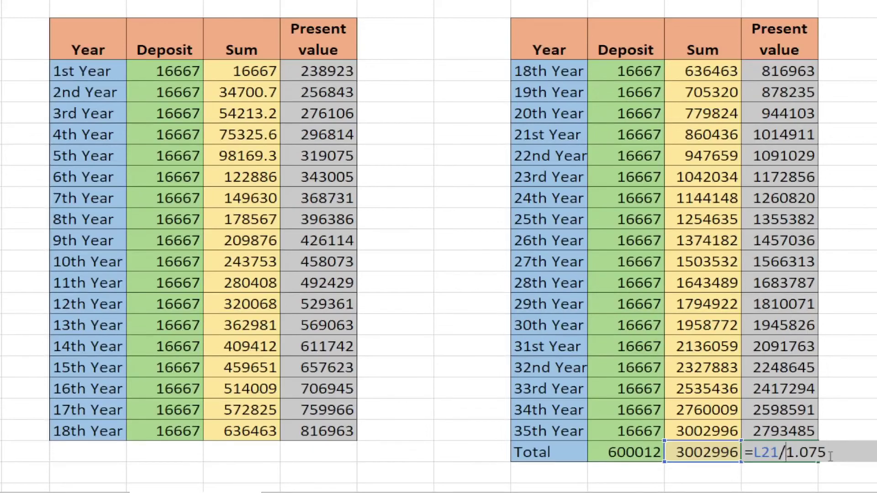
key("Tab")
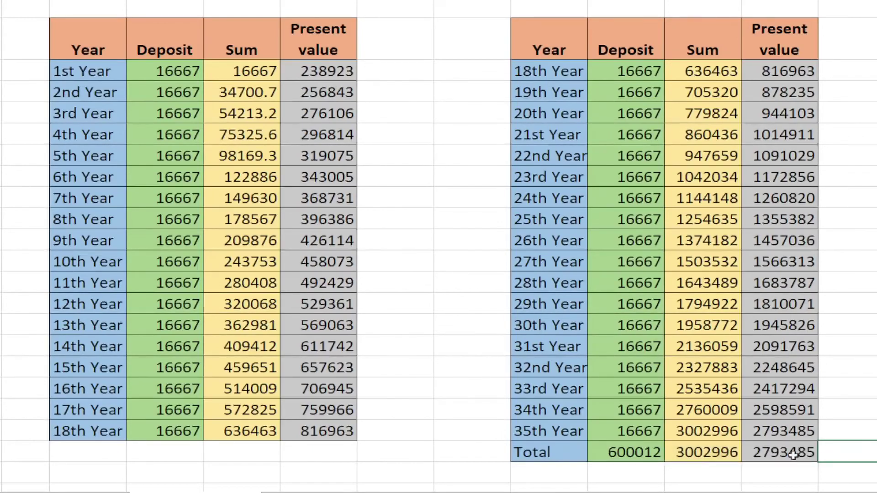
left_click(792, 433)
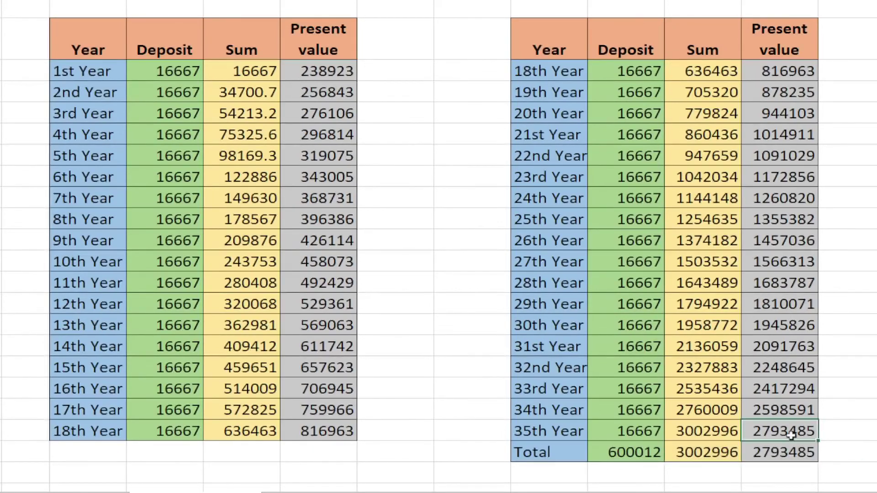
left_click(771, 69)
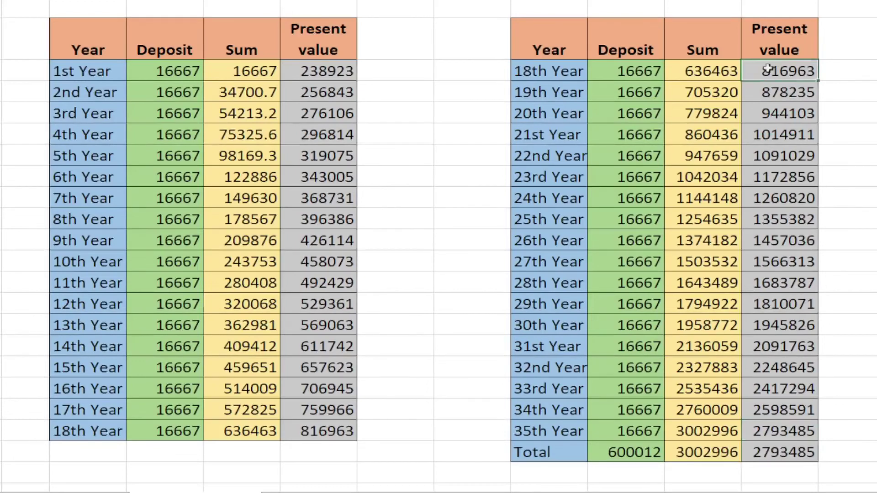
left_click(325, 434)
left_click(320, 70)
Compare the deposit total and total sum with the 1st-year present value and the individual yearly deposits
left_click(634, 452)
left_click(702, 452)
left_click(327, 71)
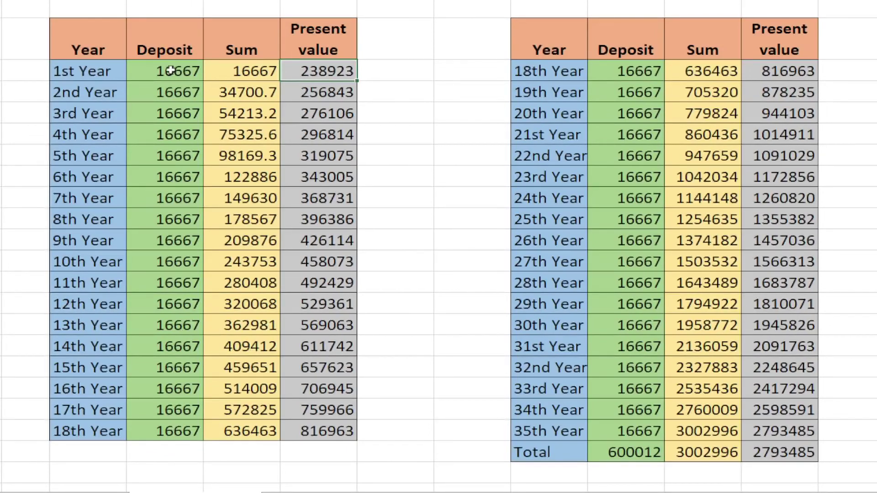
left_click(650, 434)
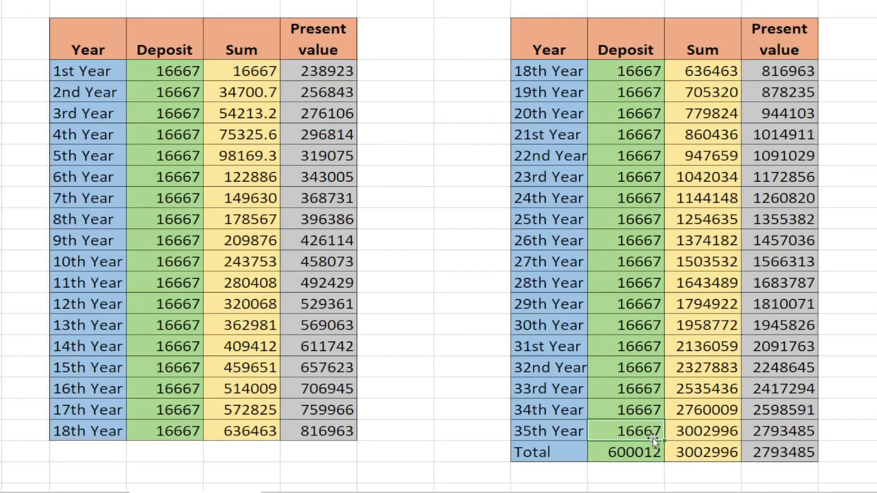
left_click(176, 73)
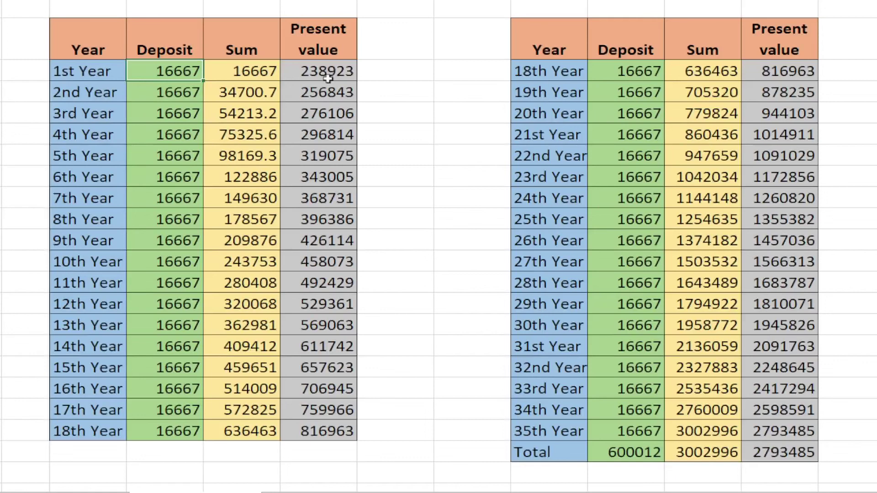
left_click(157, 91)
left_click(160, 134)
left_click(697, 456)
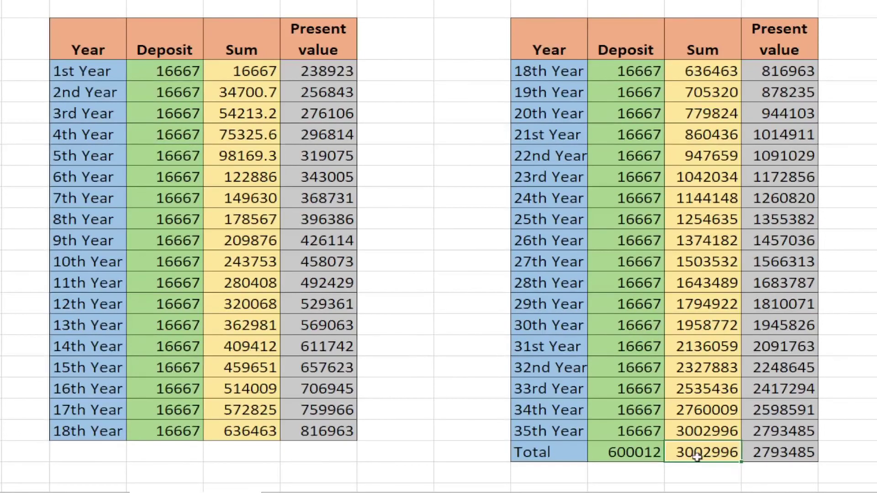